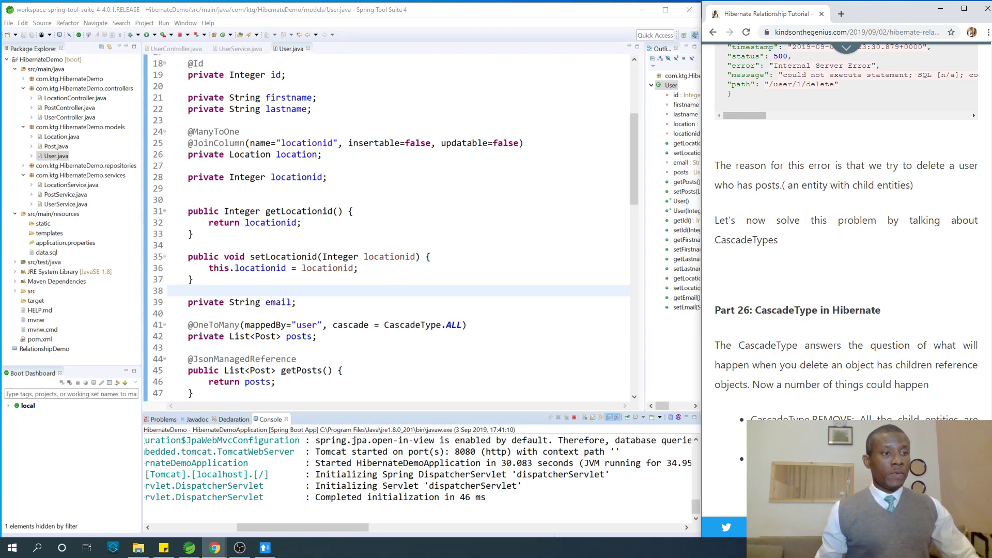
- Reload the Hibernate tutorial page and scroll to Part 27 – Deleting a Location
{"action": "key", "text": "F5"}
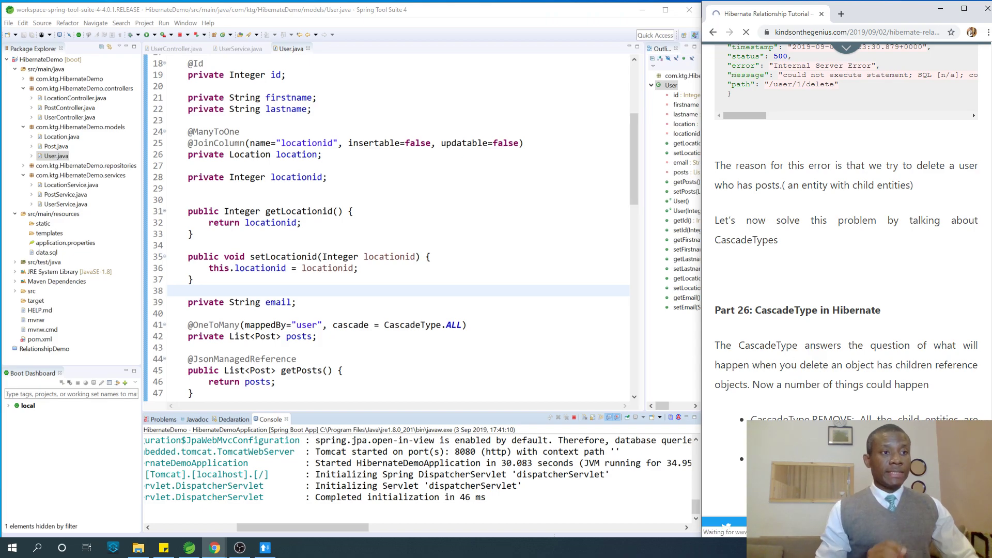
{"action": "scroll", "coordinate": [845, 233], "scroll_direction": "down", "scroll_amount": 2}
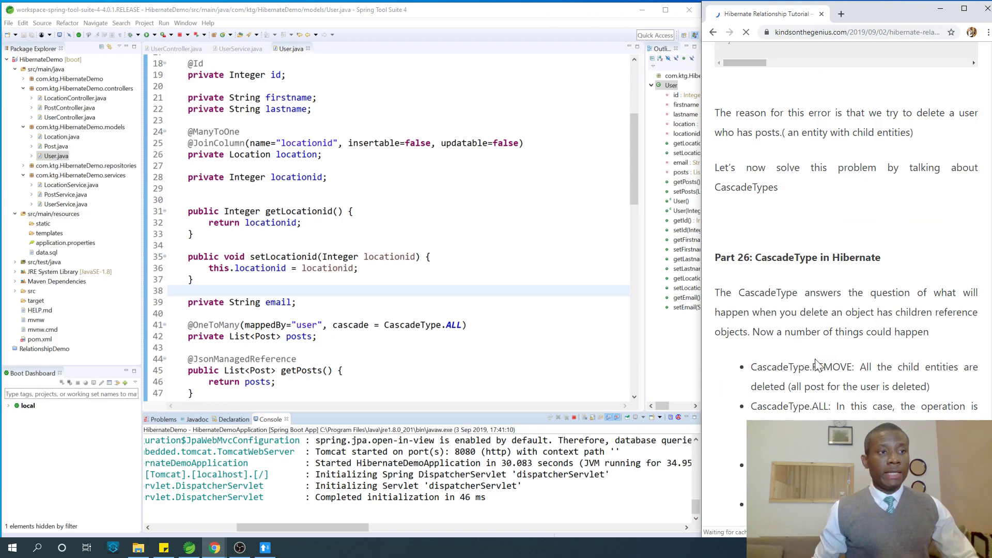
{"action": "scroll", "coordinate": [829, 318], "scroll_direction": "down", "scroll_amount": 3}
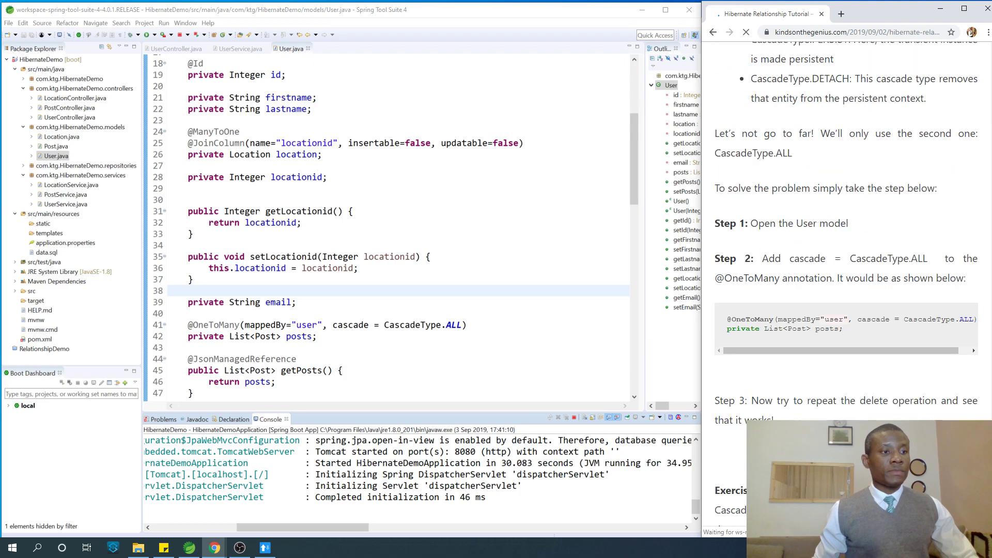
{"action": "scroll", "coordinate": [802, 302], "scroll_direction": "down", "scroll_amount": 6}
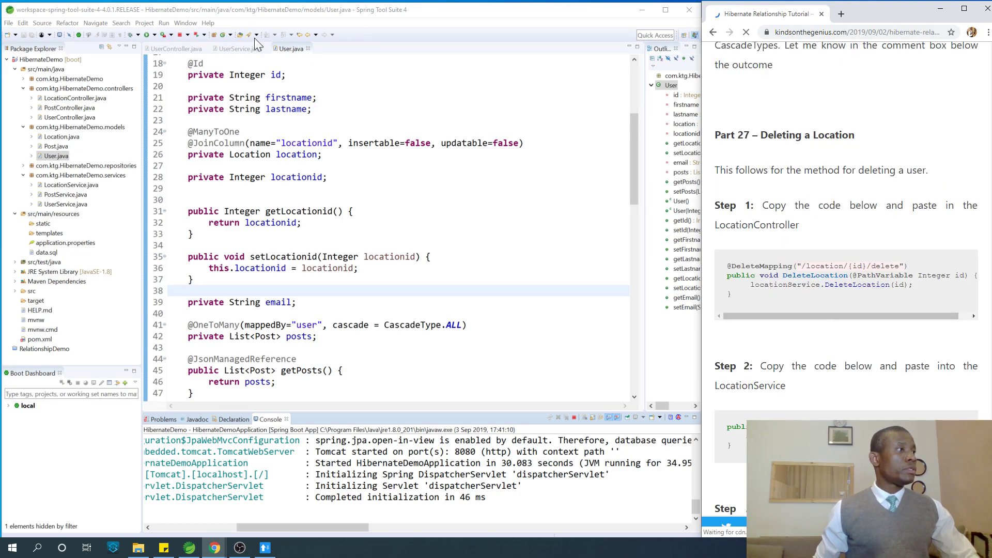
- Close UserService.java and open LocationController.java, scrolled to its UpdateLocation method
{"action": "left_click", "coordinate": [266, 49]}
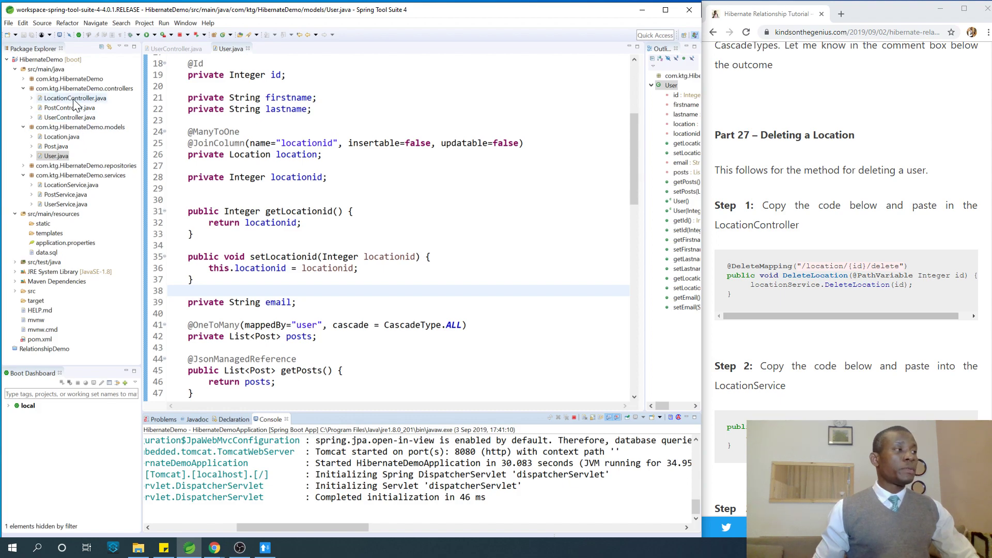
{"action": "double_click", "coordinate": [68, 99]}
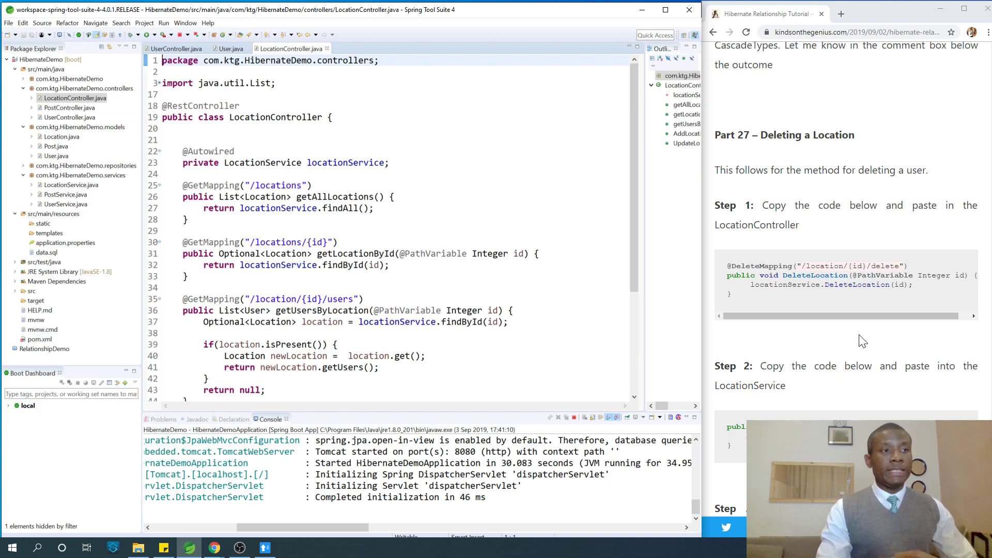
{"action": "scroll", "coordinate": [387, 232], "scroll_direction": "down", "scroll_amount": 1}
{"action": "scroll", "coordinate": [388, 232], "scroll_direction": "down", "scroll_amount": 1}
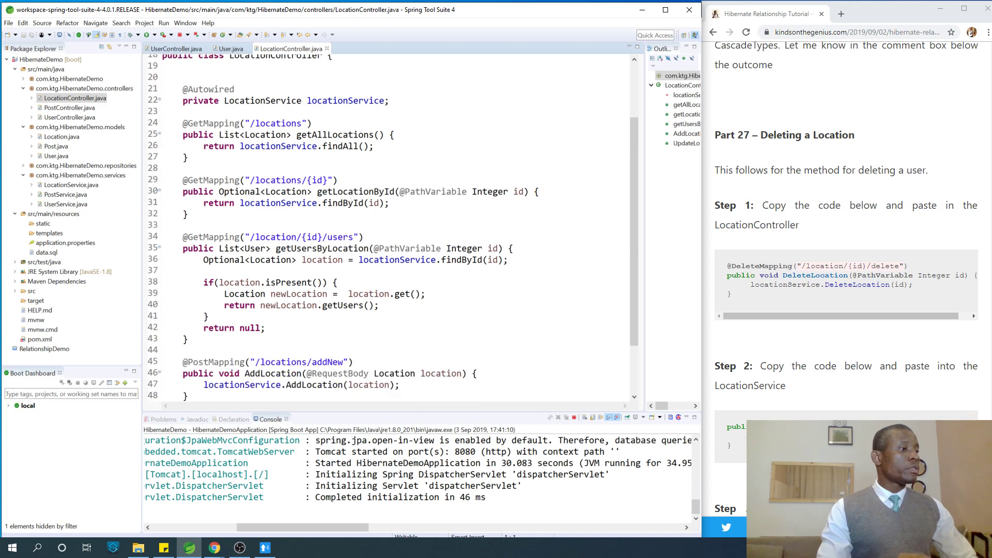
{"action": "scroll", "coordinate": [387, 232], "scroll_direction": "down", "scroll_amount": 3}
{"action": "left_click", "coordinate": [186, 373]}
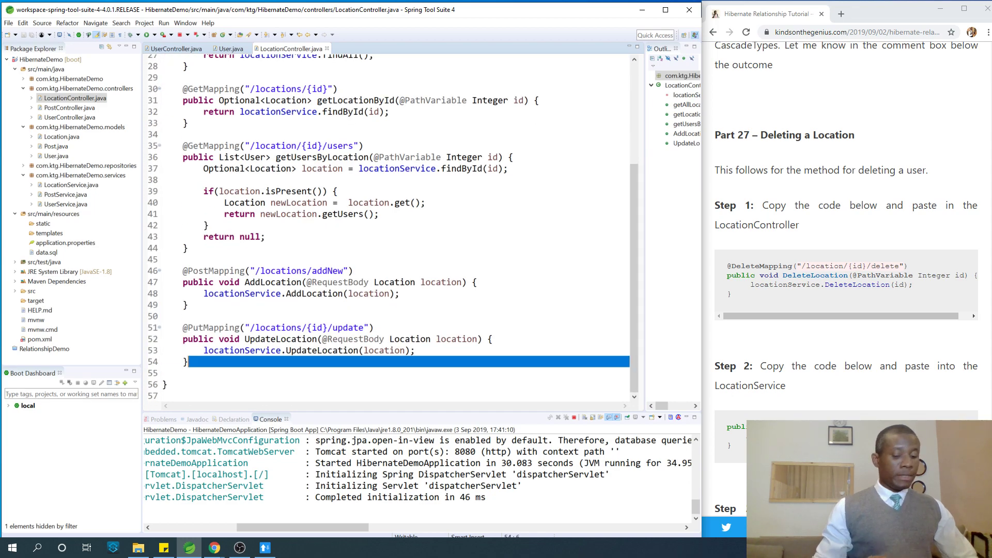
{"action": "key", "text": "Return"}
{"action": "key", "text": "Return"}
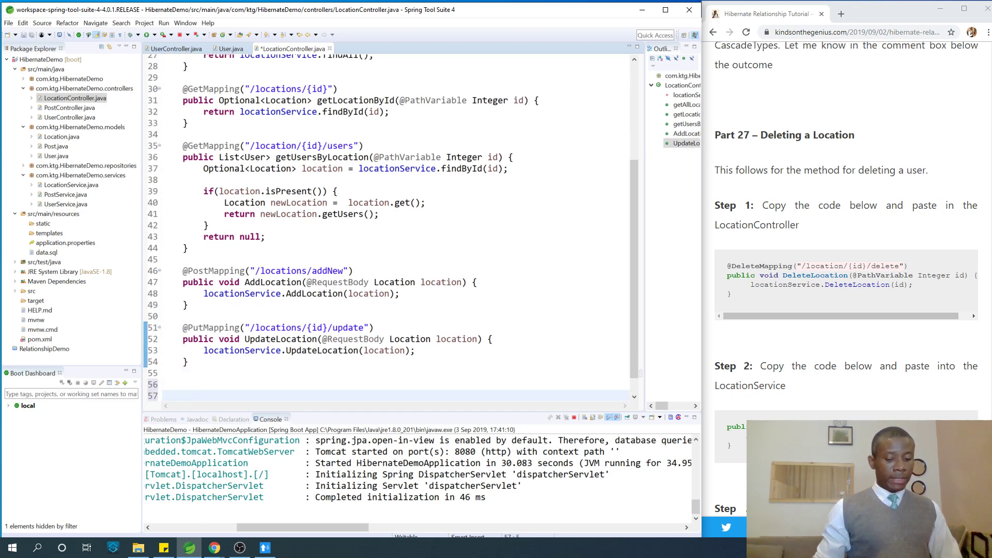
{"action": "key", "text": "Return"}
{"action": "key", "text": "Return"}
{"action": "key", "text": "Return"}
{"action": "key", "text": "Return"}
{"action": "key", "text": "Up"}
{"action": "key", "text": "Up"}
{"action": "key", "text": "Up"}
{"action": "key", "text": "Up"}
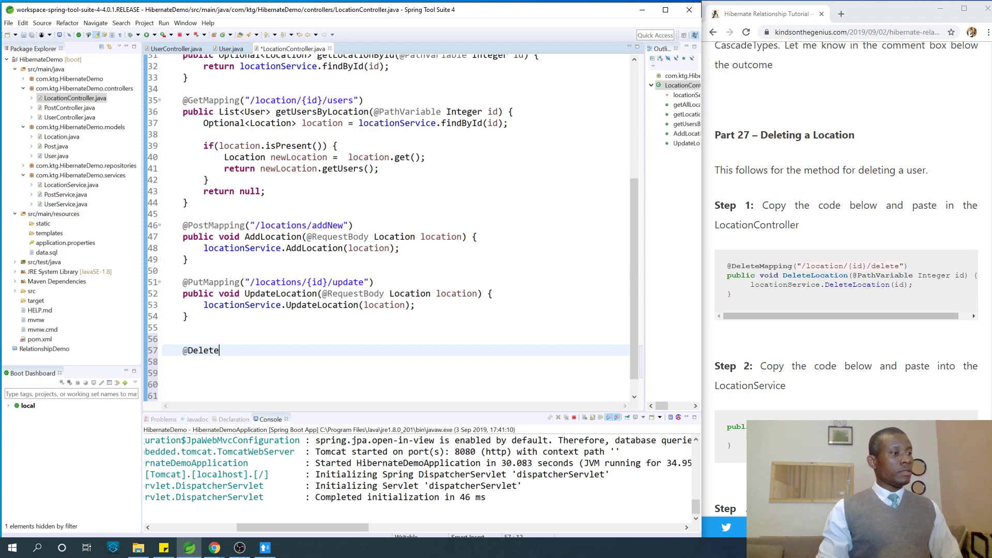
{"action": "type", "text": "apping("}
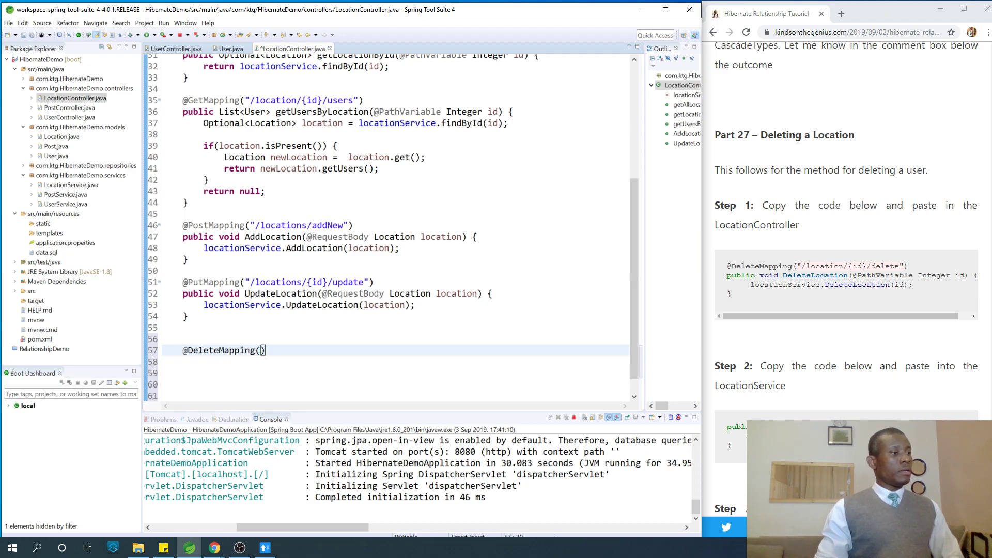
{"action": "type", "text": "\"/"}
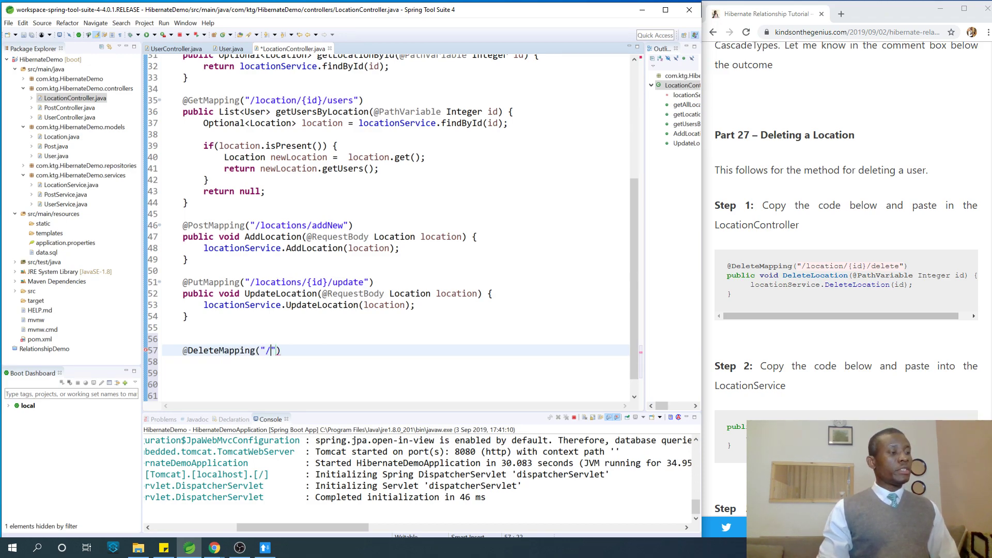
{"action": "type", "text": "location/"}
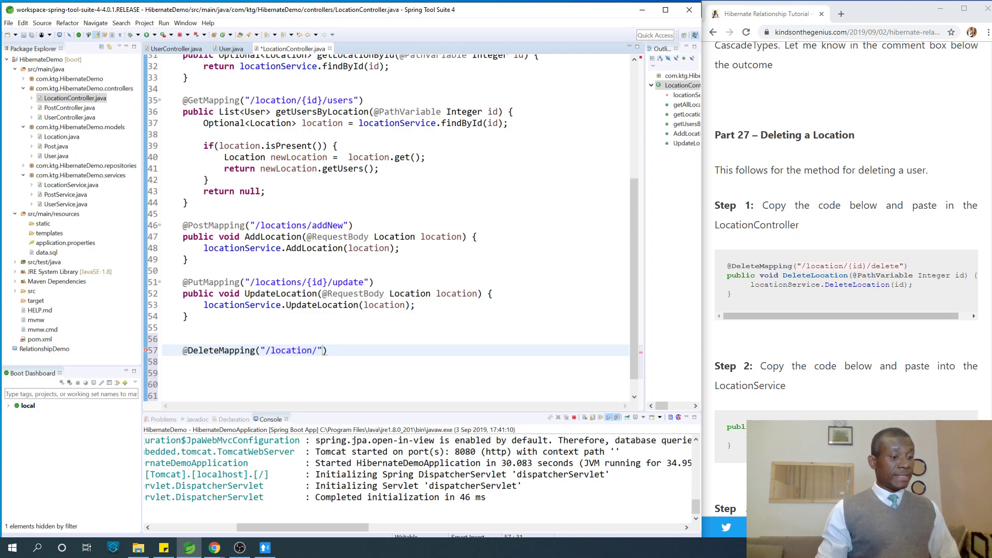
{"action": "type", "text": "{id}/delete"}
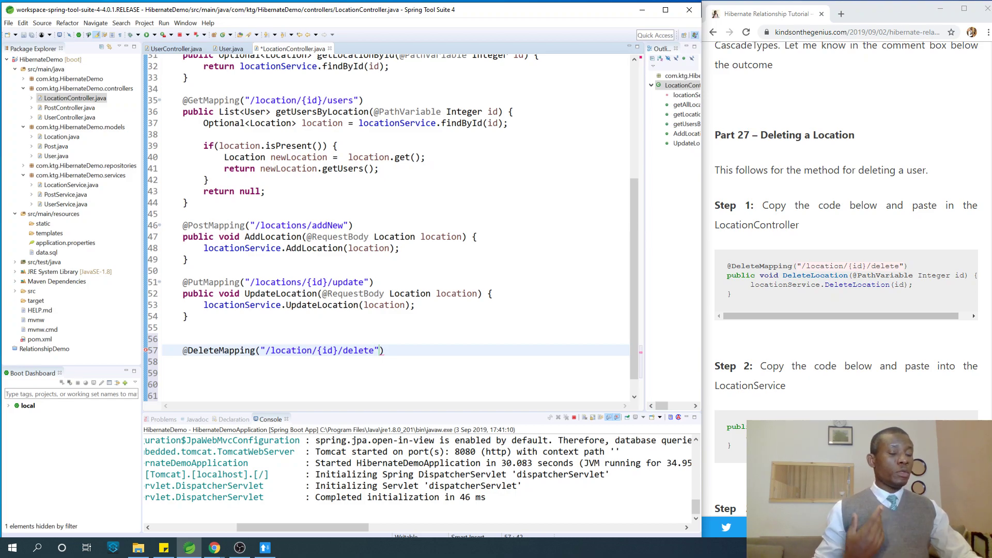
{"action": "key", "text": "End"}
{"action": "key", "text": "Return"}
{"action": "type", "text": "public"}
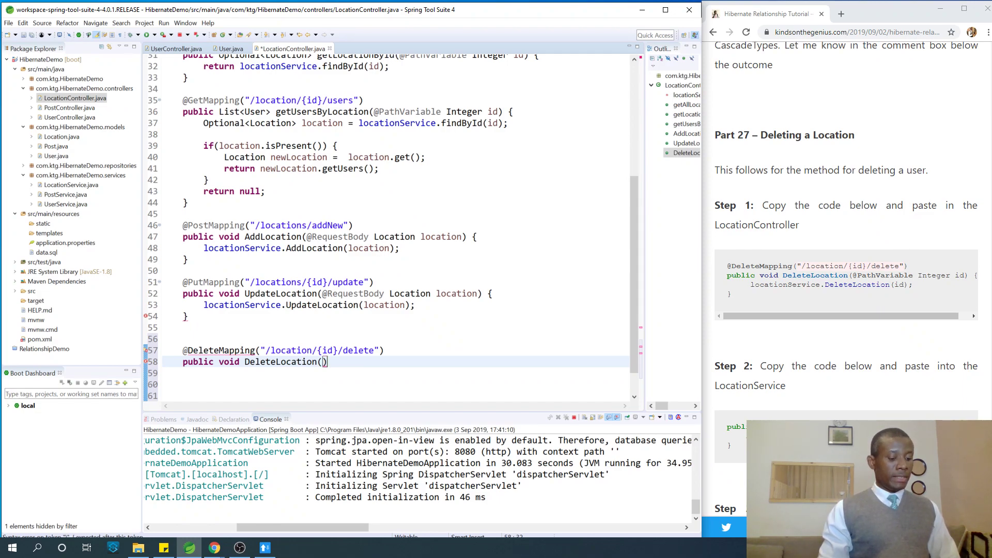
{"action": "type", "text": "@ps"}
{"action": "type", "text": "PathV"}
{"action": "type", "text": "ariable Inte"}
{"action": "type", "text": "ger id"}
{"action": "type", "text": " {"}
{"action": "key", "text": "Return"}
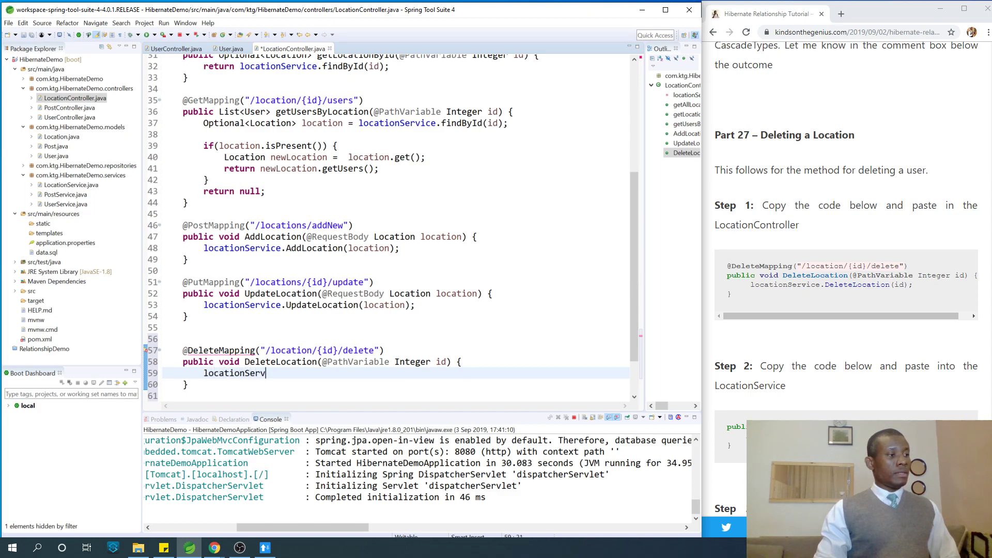
{"action": "type", "text": ".deleteLocation"}
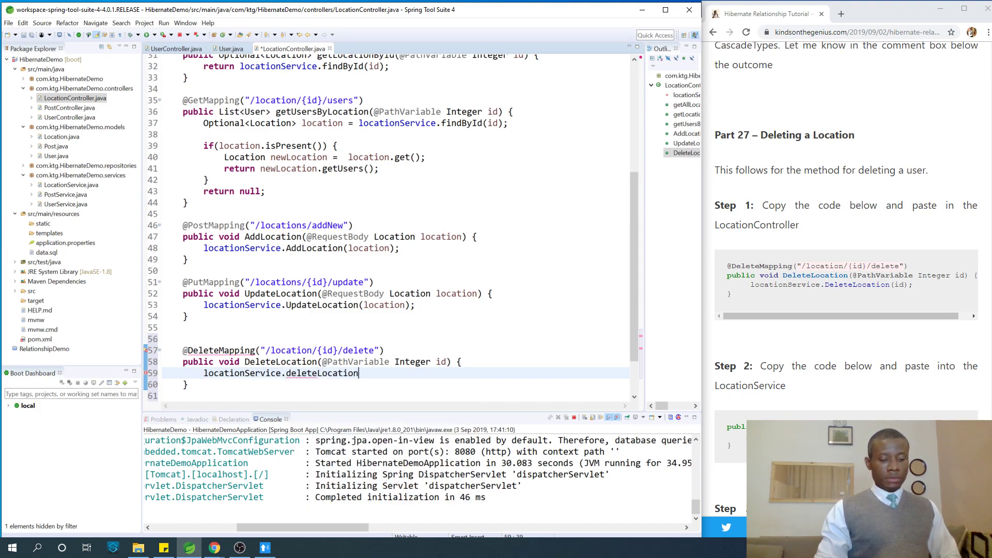
{"action": "type", "text": "(id);"}
{"action": "key", "text": "ctrl+shift+o"}
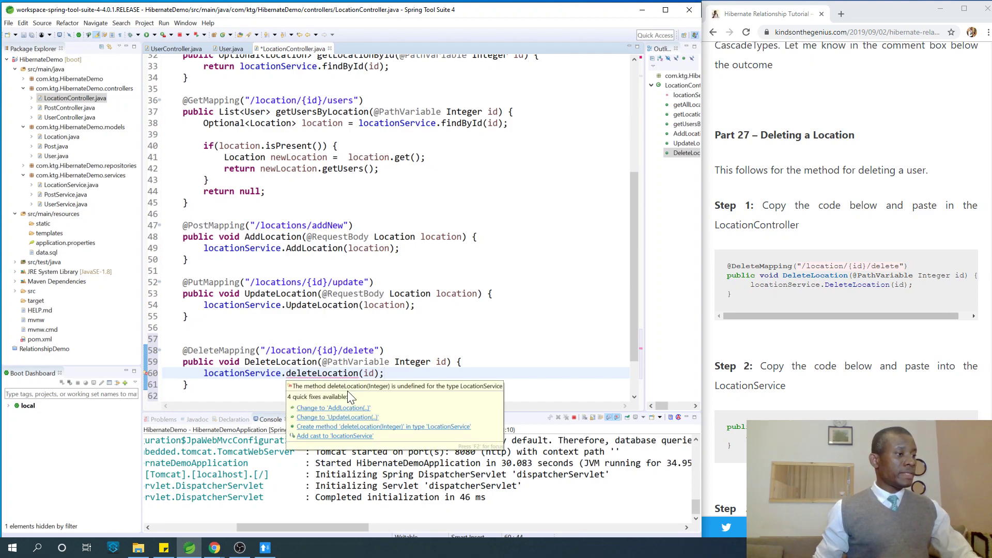
- Generate the missing deleteLocation method in LocationService with the quick fix
{"action": "left_click", "coordinate": [362, 427]}
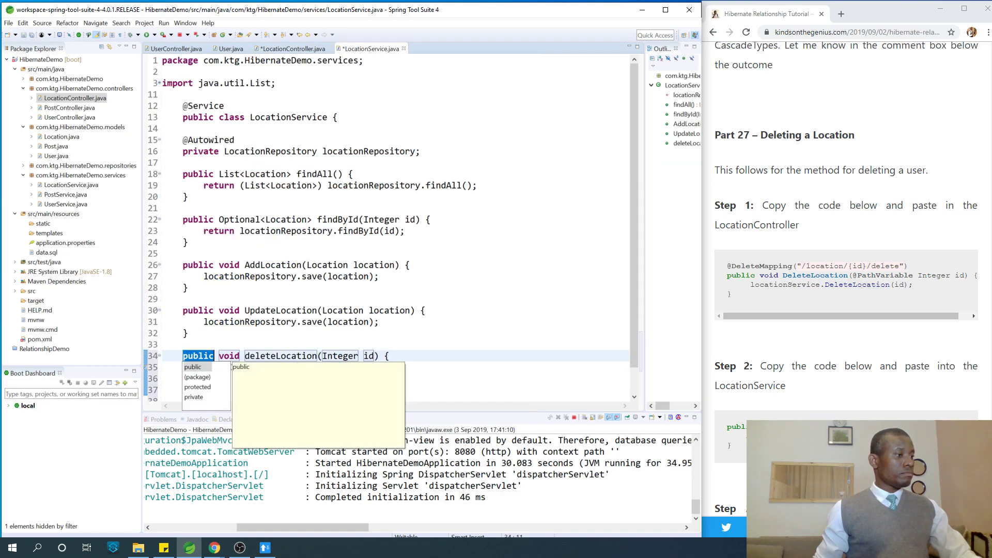
{"action": "left_click", "coordinate": [293, 49]}
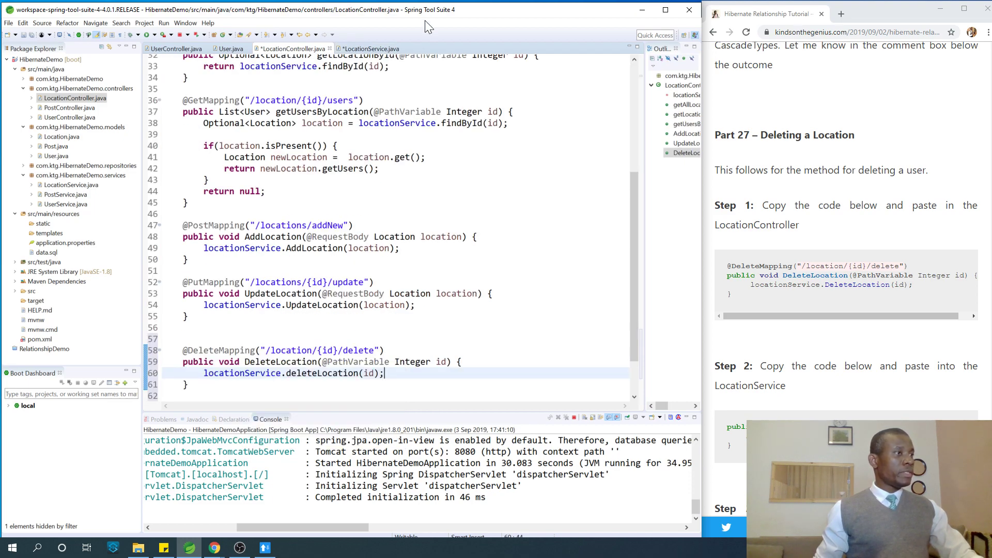
{"action": "left_click", "coordinate": [362, 47]}
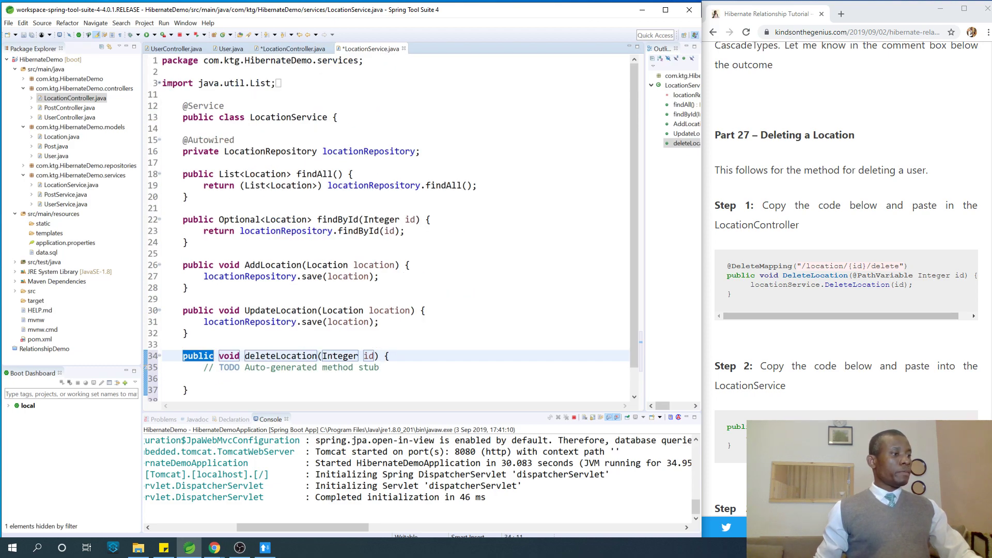
- Replace the TODO with locationRepository.deleteById(id) and save all modified files
{"action": "triple_click", "coordinate": [337, 368]}
{"action": "key", "text": "Delete"}
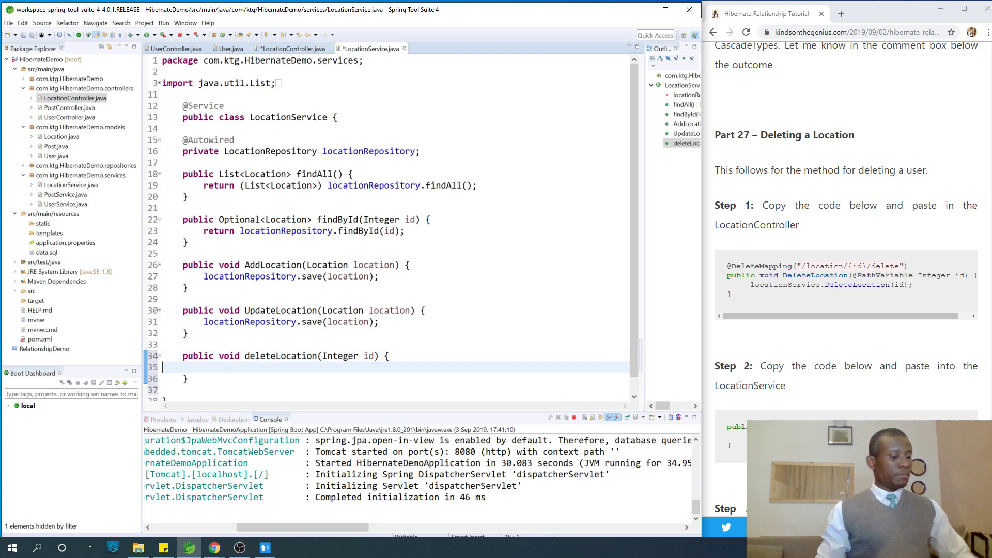
{"action": "key", "text": "Tab"}
{"action": "key", "text": "Tab"}
{"action": "type", "text": "locationR"}
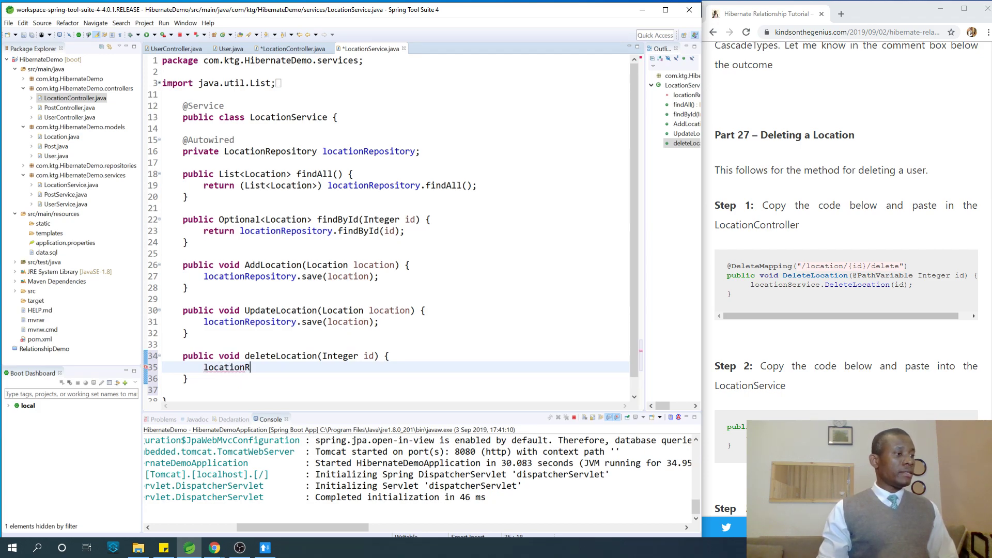
{"action": "type", "text": "epository."}
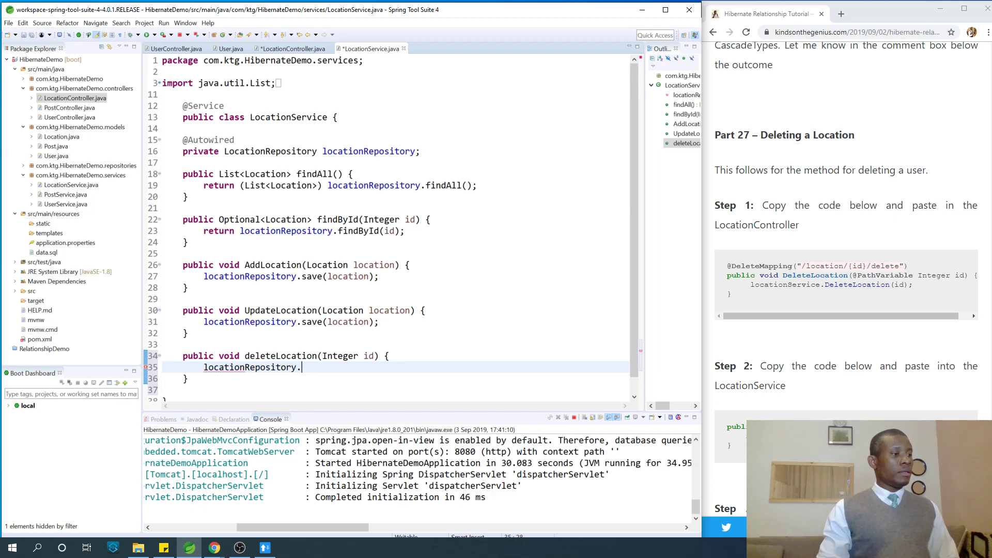
{"action": "type", "text": "deleteByI"}
{"action": "key", "text": "Return"}
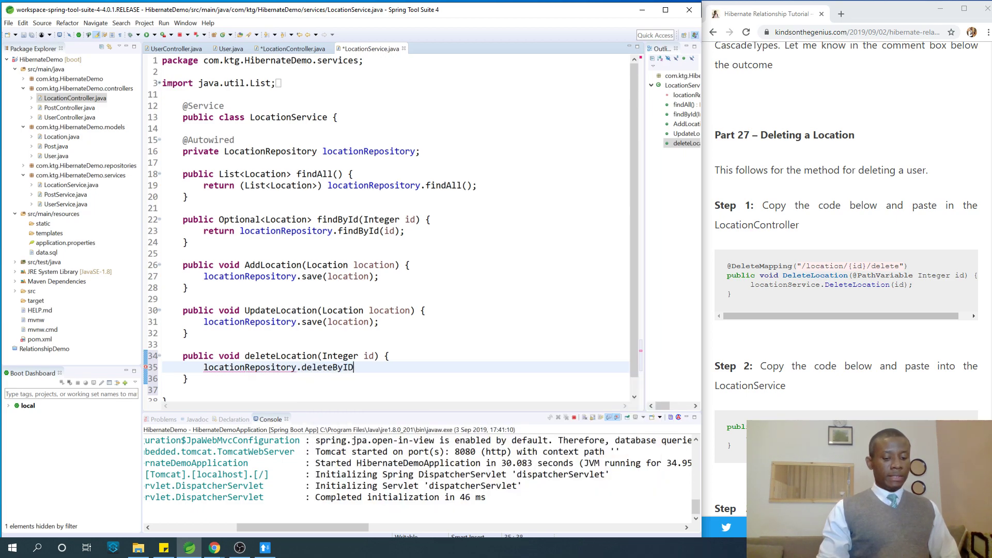
{"action": "key", "text": "Return"}
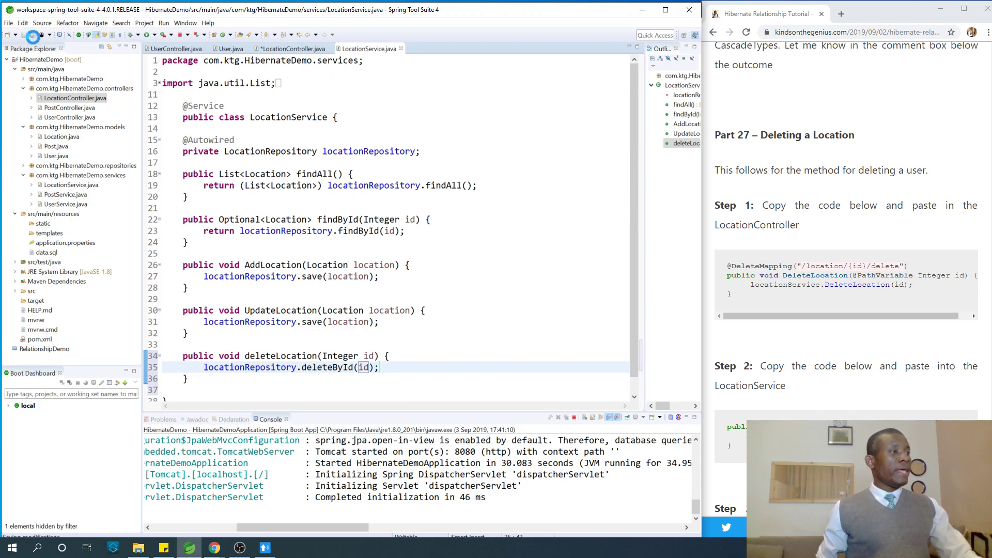
{"action": "left_click", "coordinate": [32, 35]}
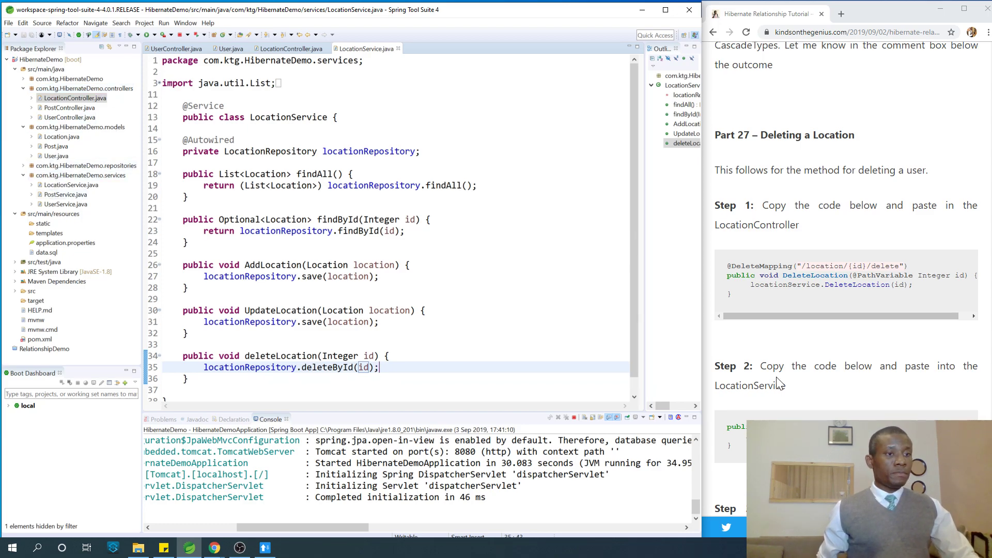
{"action": "scroll", "coordinate": [836, 397], "scroll_direction": "down", "scroll_amount": 2}
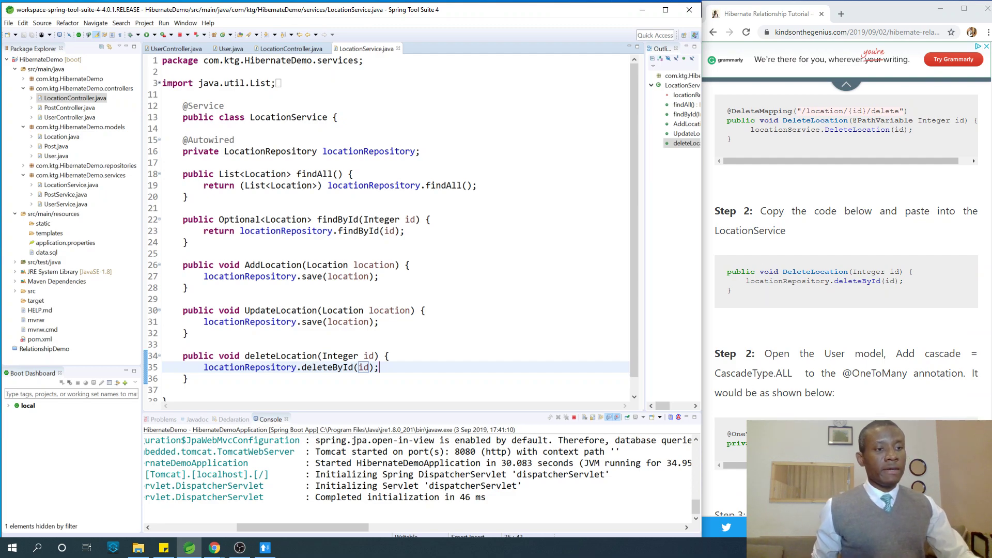
{"action": "scroll", "coordinate": [801, 373], "scroll_direction": "down", "scroll_amount": 1}
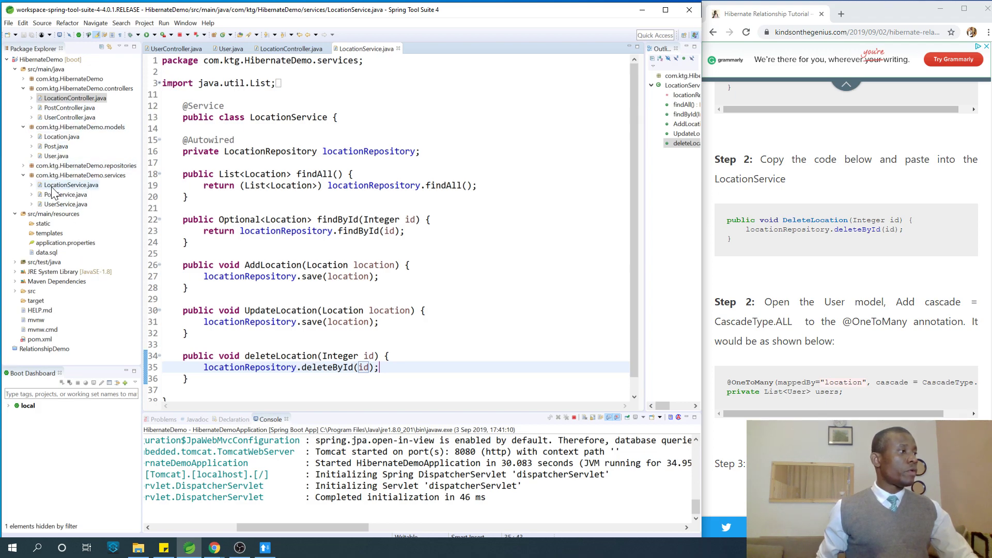
{"action": "left_click", "coordinate": [63, 137]}
{"action": "double_click", "coordinate": [62, 137]}
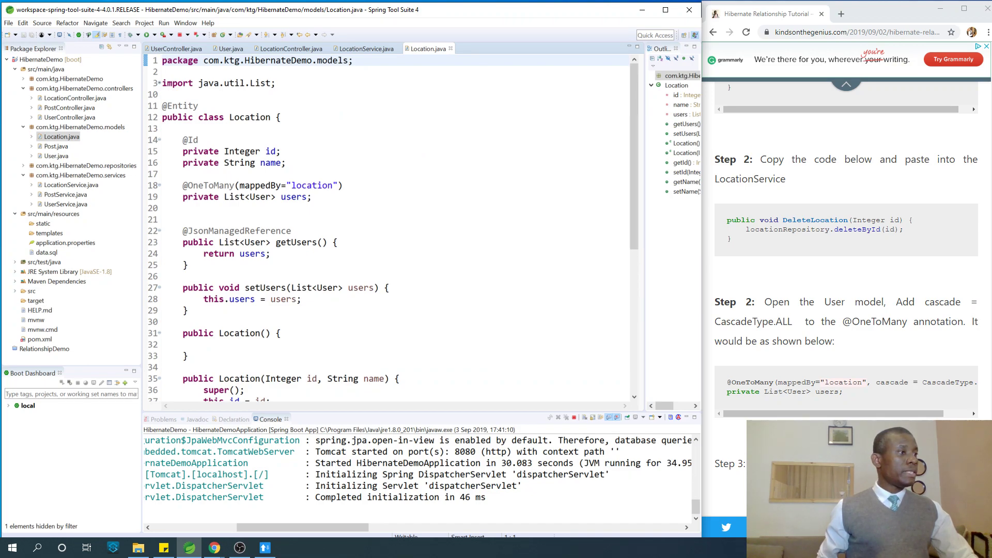
{"action": "left_click", "coordinate": [343, 185]}
{"action": "key", "text": "Right"}
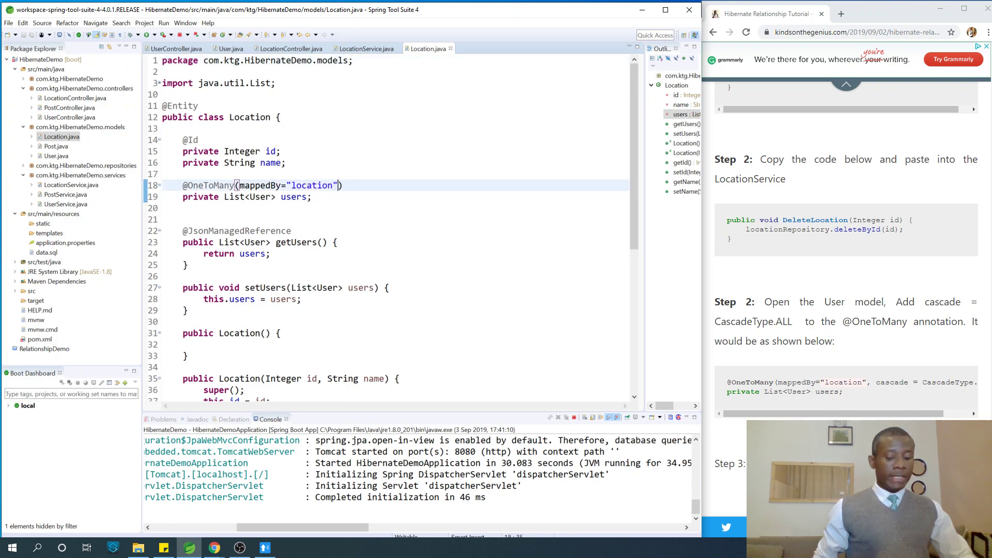
{"action": "type", "text": ", cascade"}
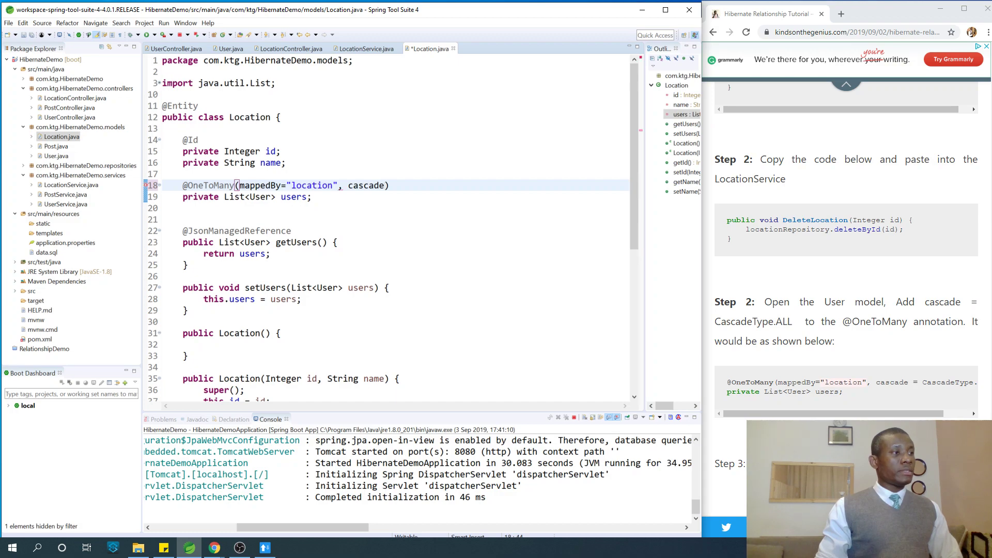
{"action": "type", "text": " = Cas"}
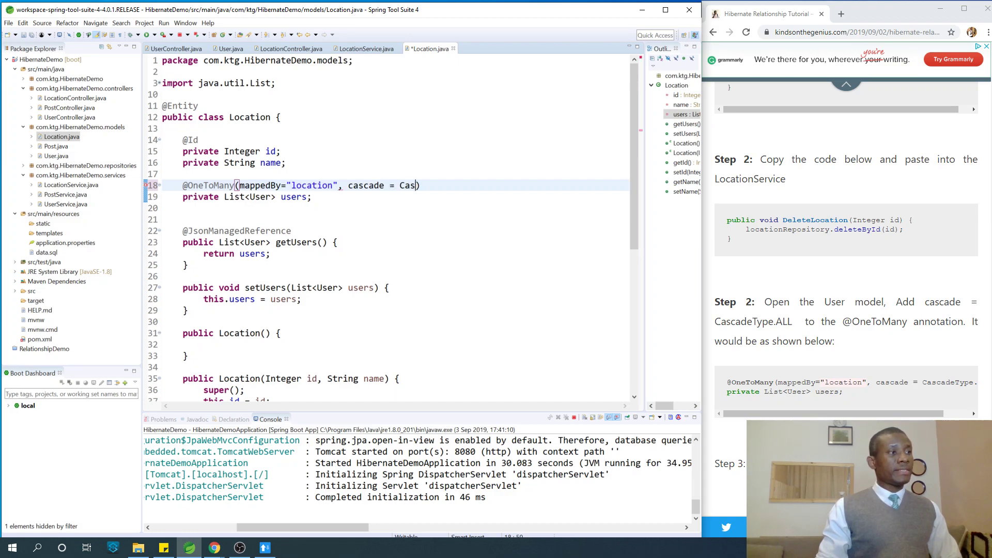
{"action": "type", "text": "ype."}
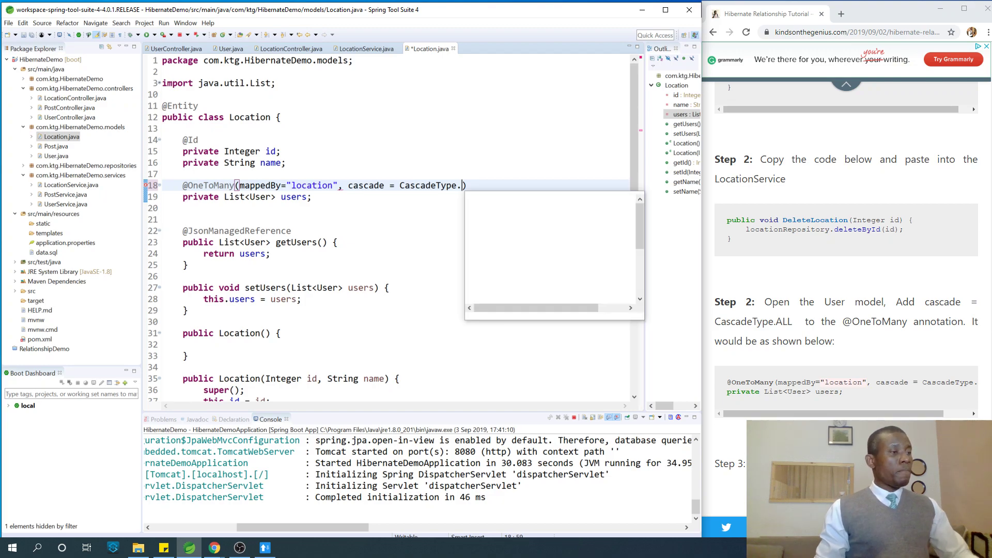
{"action": "type", "text": "ALL"}
{"action": "key", "text": "Return"}
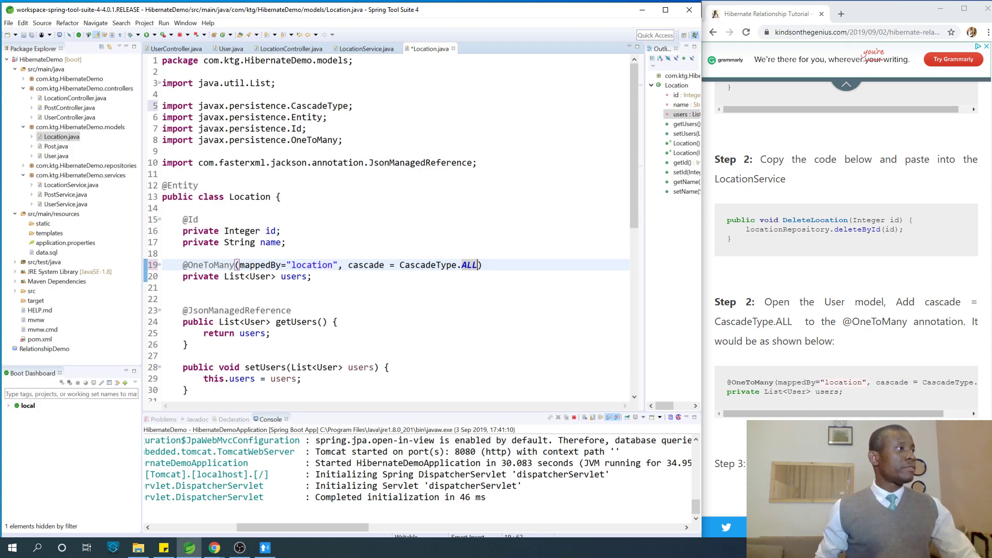
- Save Location.java, then stop and relaunch the HibernateDemo application
{"action": "left_click", "coordinate": [32, 37]}
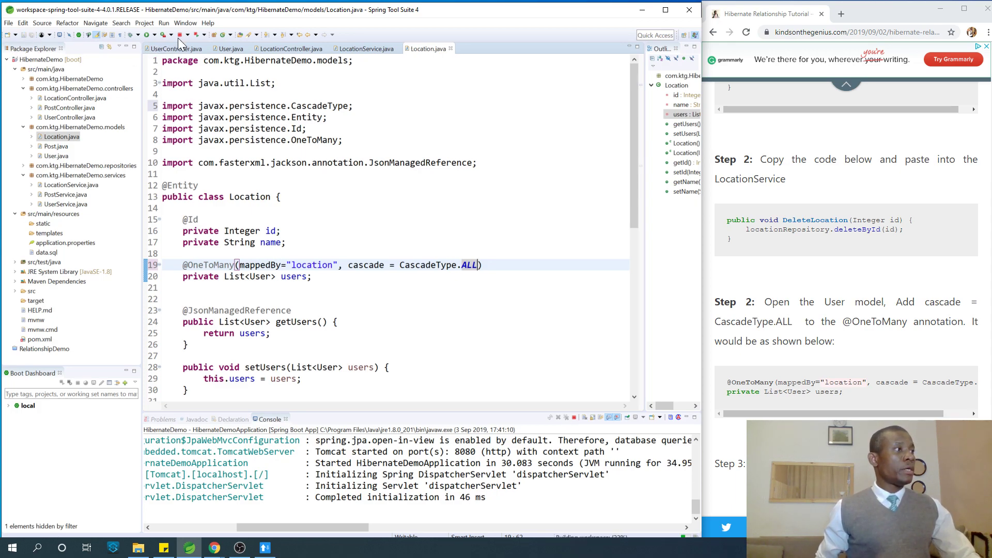
{"action": "left_click", "coordinate": [199, 38]}
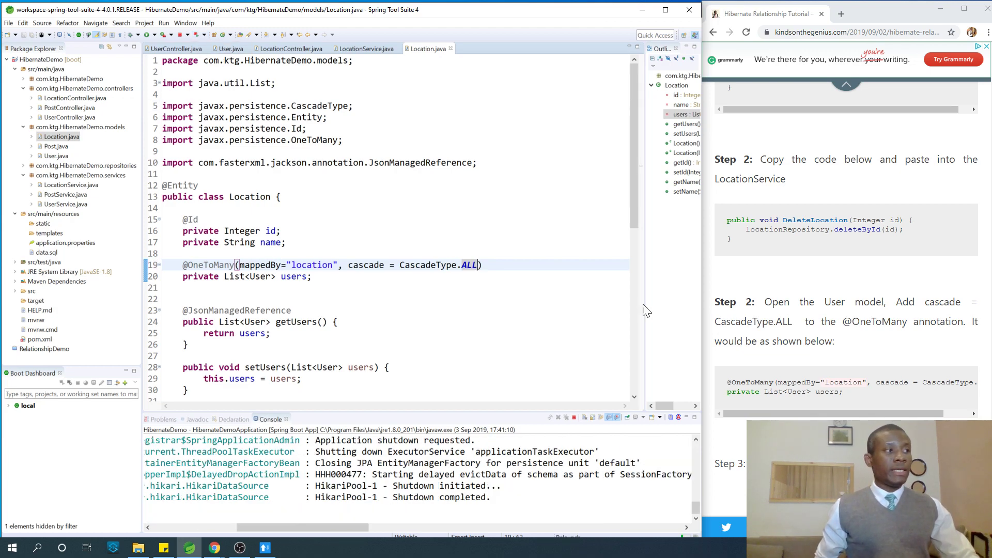
{"action": "left_click", "coordinate": [212, 36]}
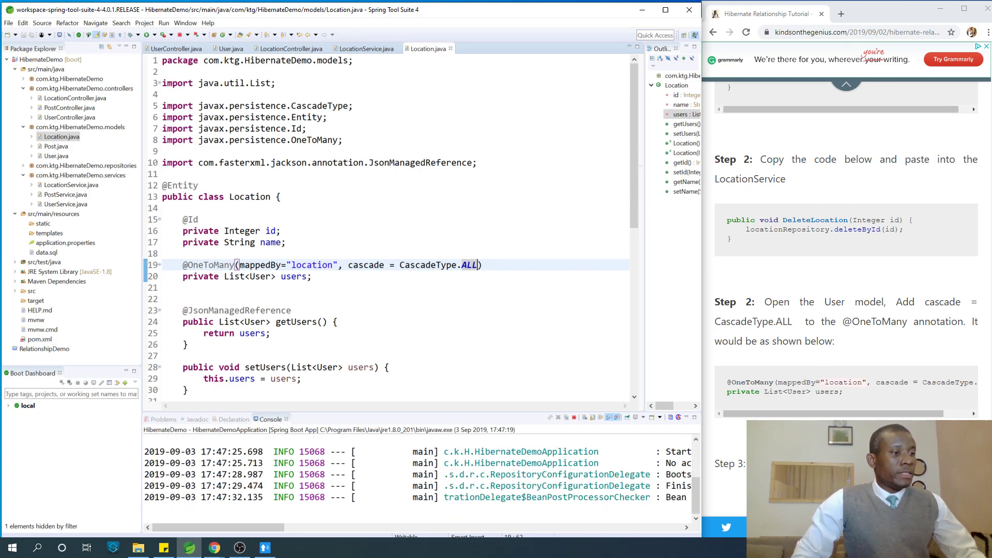
{"action": "scroll", "coordinate": [793, 417], "scroll_direction": "down", "scroll_amount": 1}
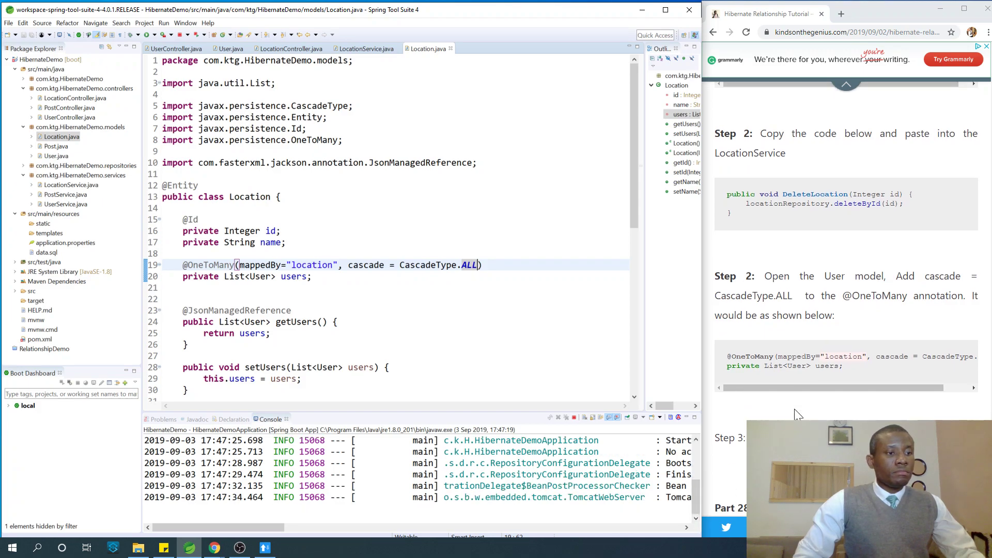
{"action": "scroll", "coordinate": [795, 412], "scroll_direction": "down", "scroll_amount": 1}
{"action": "scroll", "coordinate": [795, 414], "scroll_direction": "down", "scroll_amount": 1}
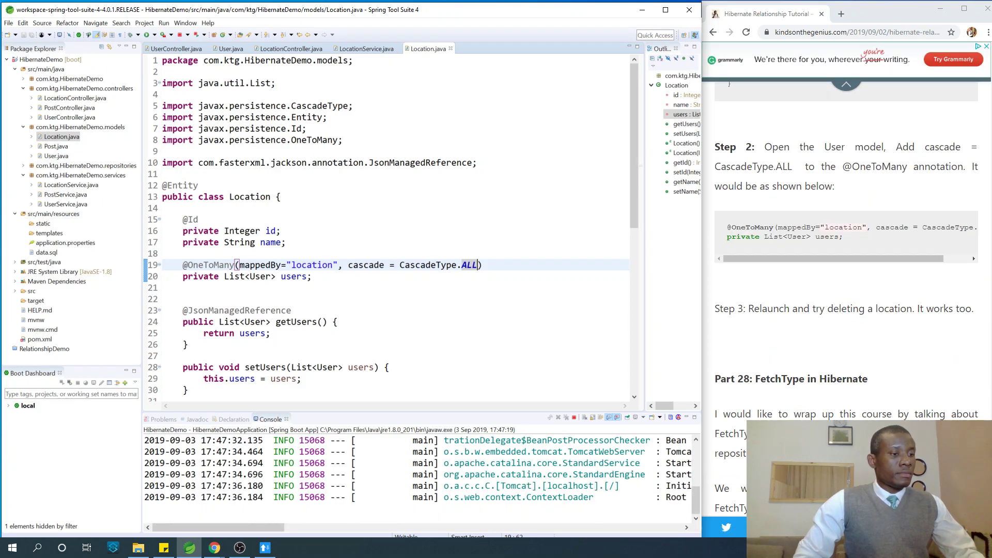
{"action": "left_click_drag", "start_coordinate": [280, 528], "coordinate": [362, 531]}
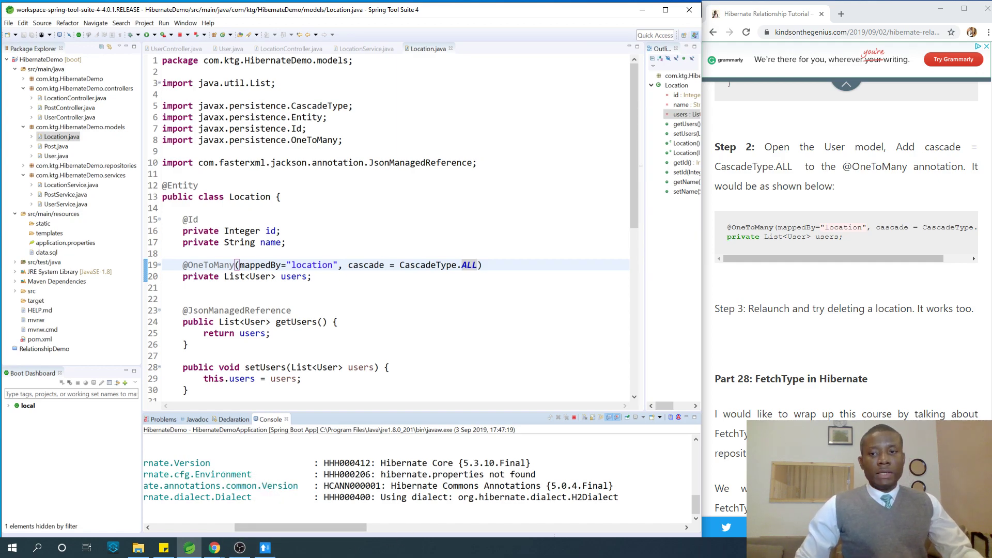
- Change the ARC request URL to localhost:8080/location/1/delete and send the DELETE request
{"action": "left_click", "coordinate": [265, 548]}
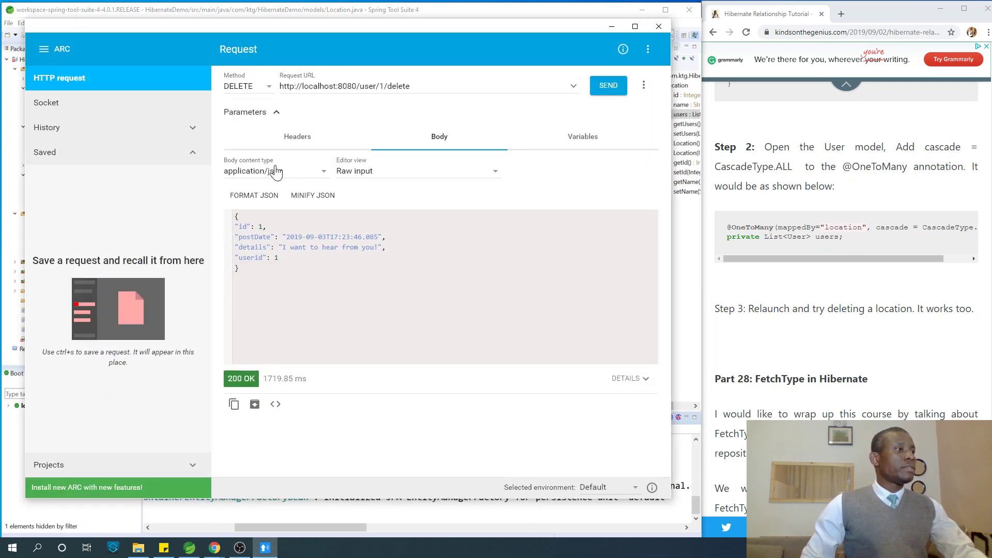
{"action": "double_click", "coordinate": [369, 86]}
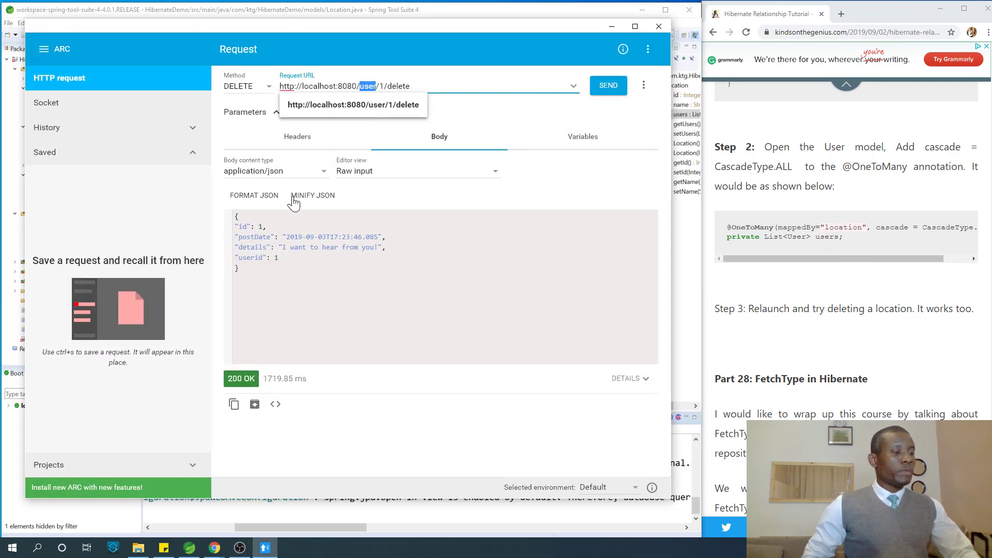
{"action": "type", "text": "LOCATO"}
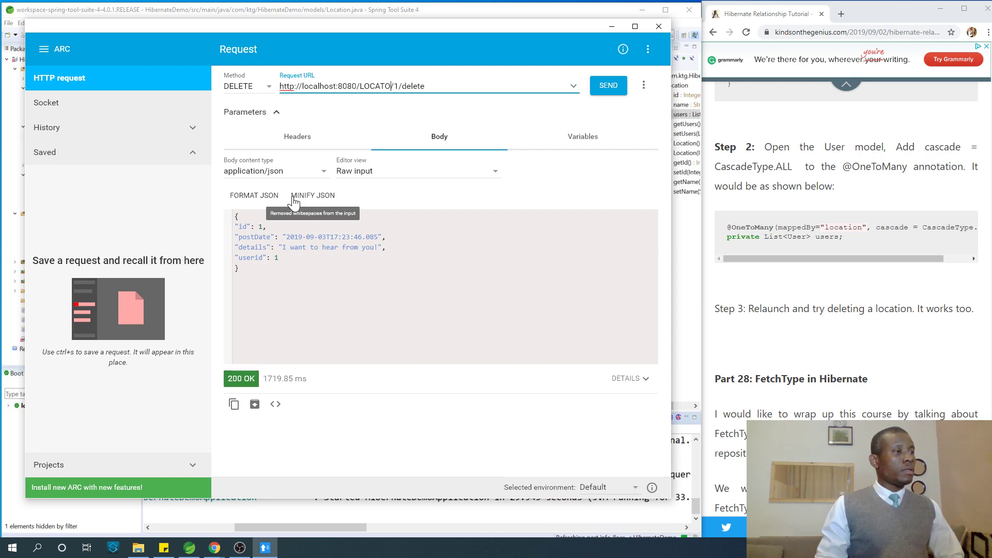
{"action": "key", "text": "BackSpace"}
{"action": "key", "text": "BackSpace"}
{"action": "key", "text": "BackSpace"}
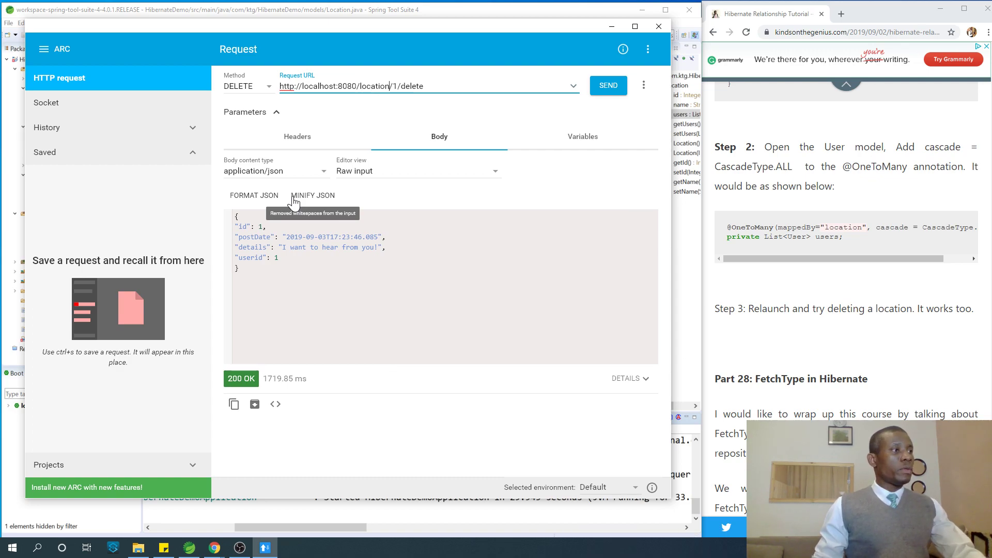
{"action": "left_click", "coordinate": [597, 86]}
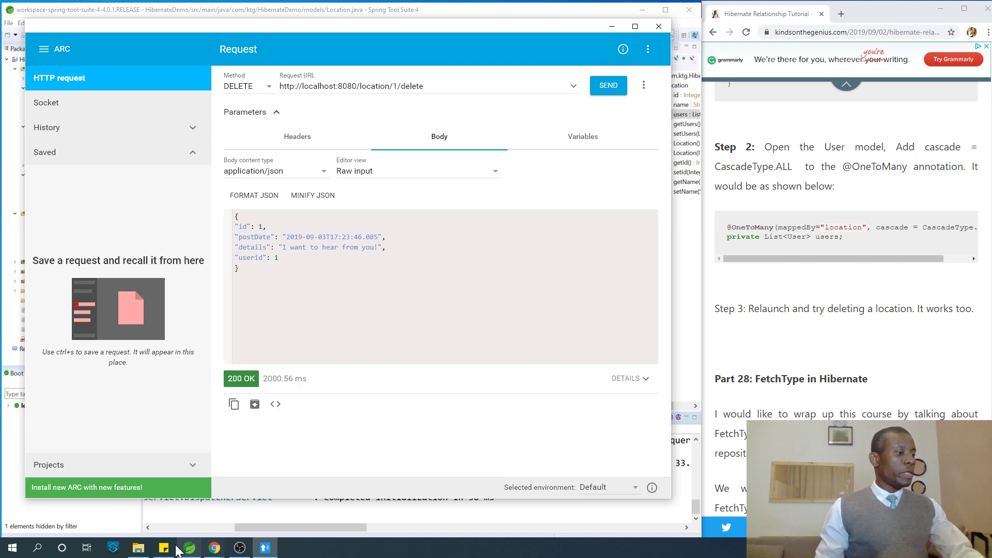
{"action": "left_click", "coordinate": [213, 547]}
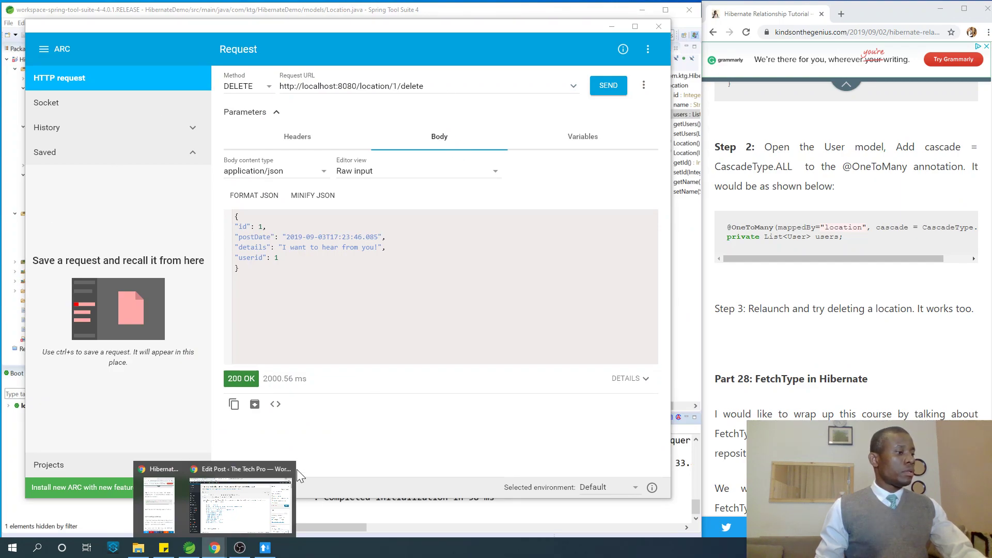
{"action": "left_click", "coordinate": [287, 470]}
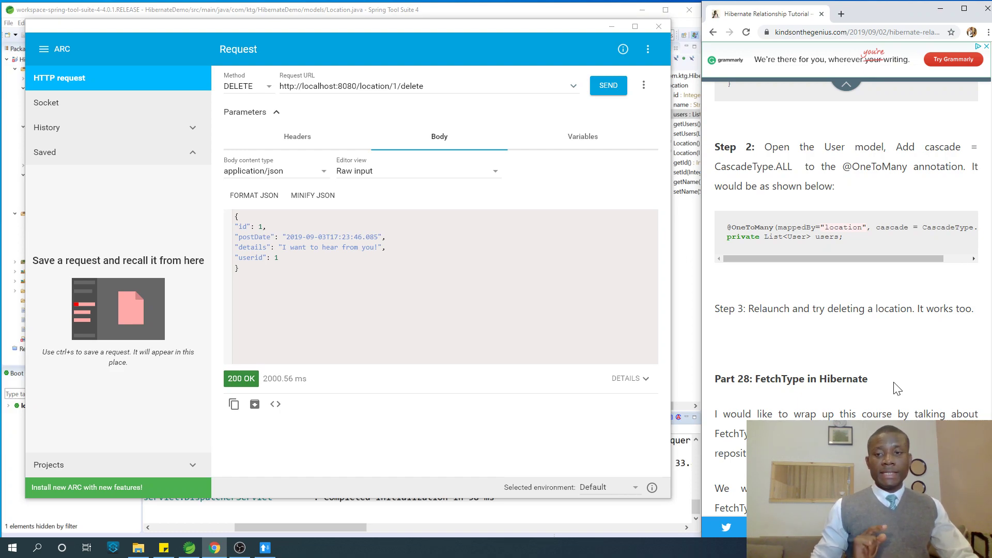
{"action": "scroll", "coordinate": [793, 367], "scroll_direction": "down", "scroll_amount": 1}
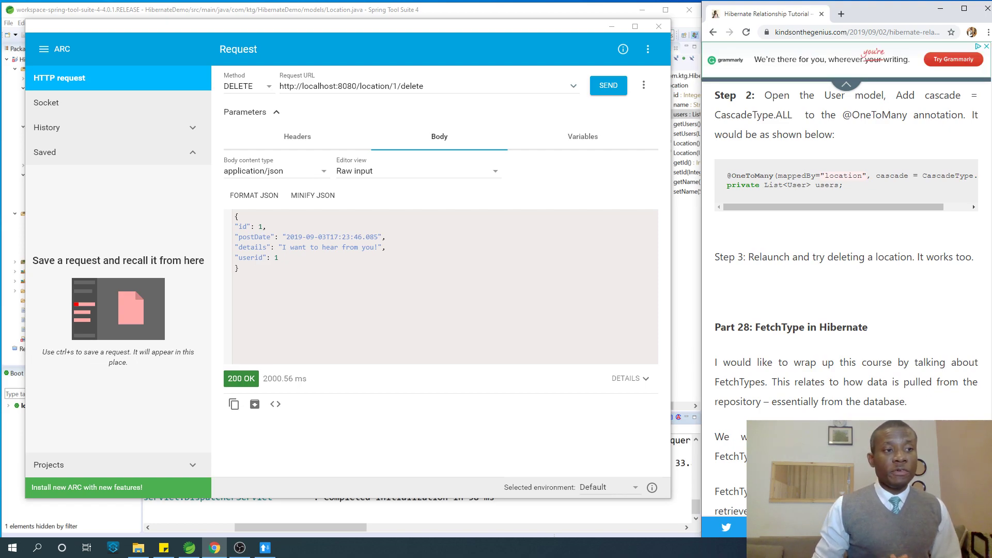